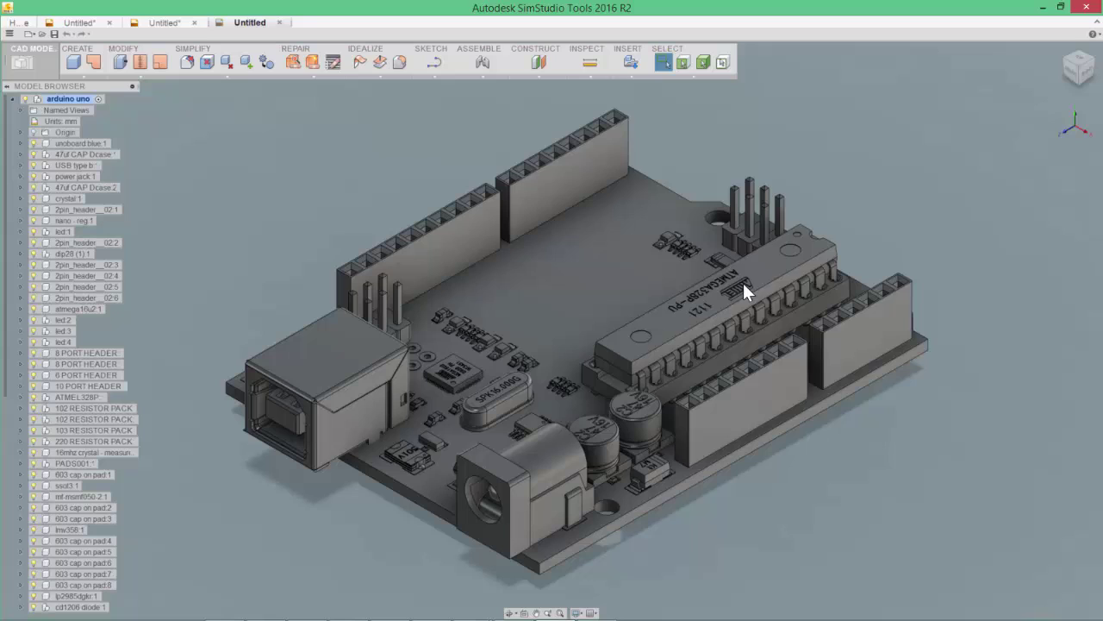
Start Simplify > Remove Features and shift the board view slightly left.
{"action": "left_click", "coordinate": [189, 65]}
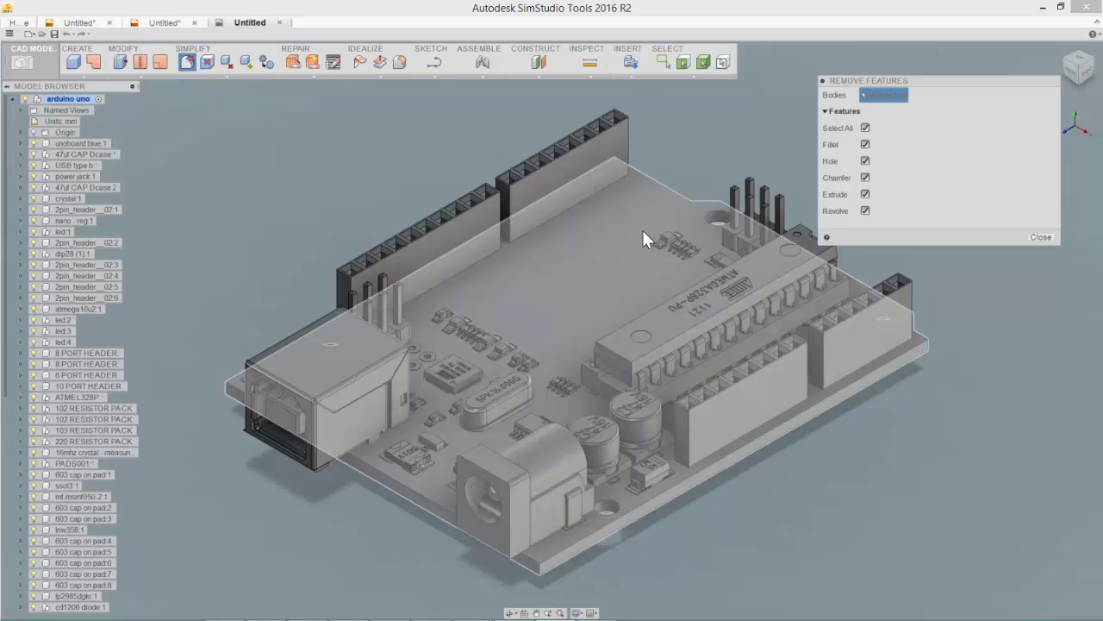
{"action": "middle_click_drag", "start_coordinate": [642, 229], "coordinate": [589, 219]}
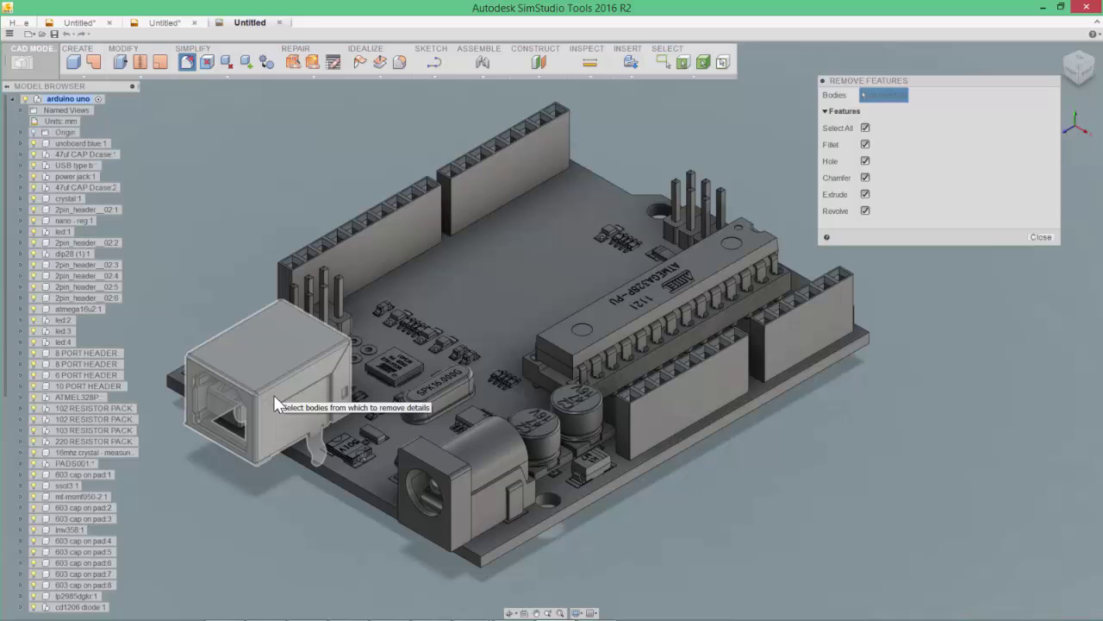
Zoom in on the 16 MHz crystal and nudge the Feature Size slider.
{"action": "scroll", "coordinate": [457, 399], "scroll_direction": "up", "scroll_amount": 5}
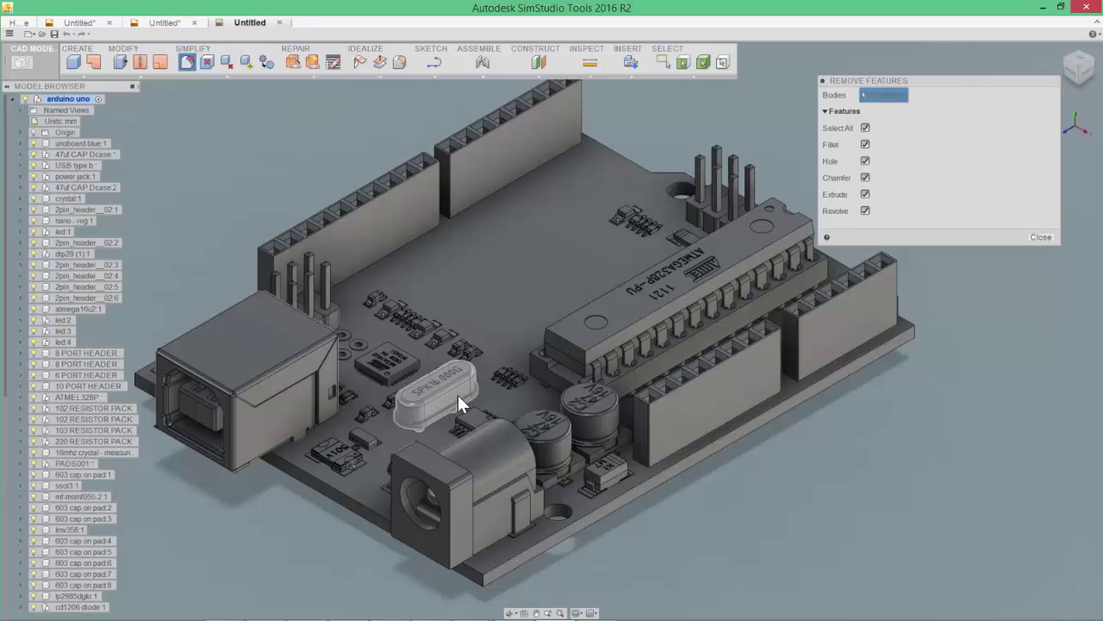
{"action": "scroll", "coordinate": [433, 390], "scroll_direction": "up", "scroll_amount": 5}
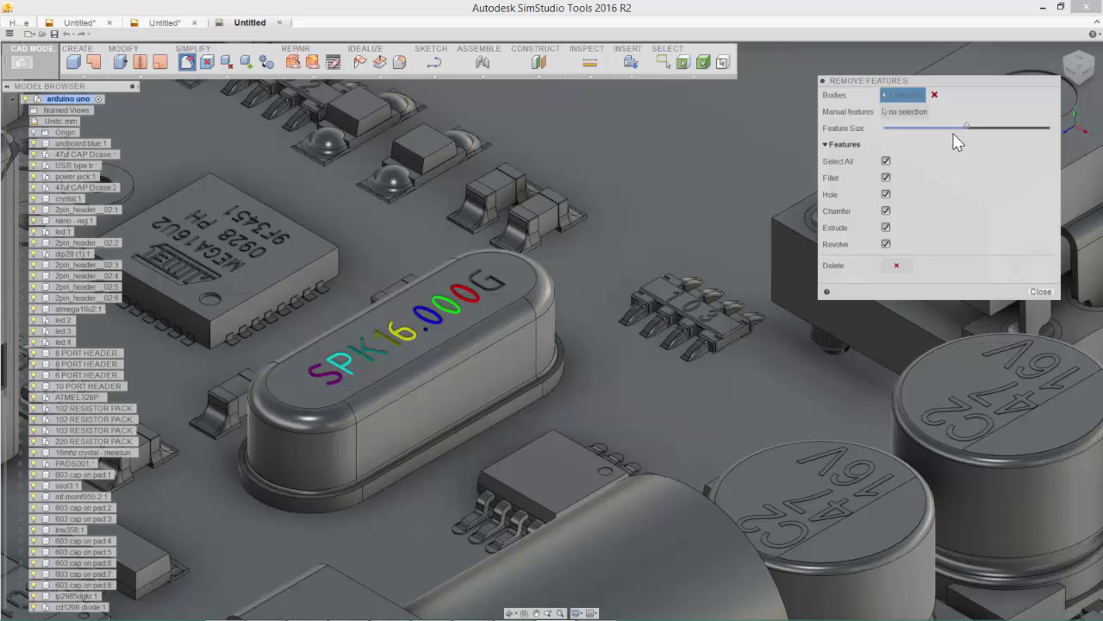
{"action": "left_click_drag", "start_coordinate": [963, 130], "coordinate": [1028, 126]}
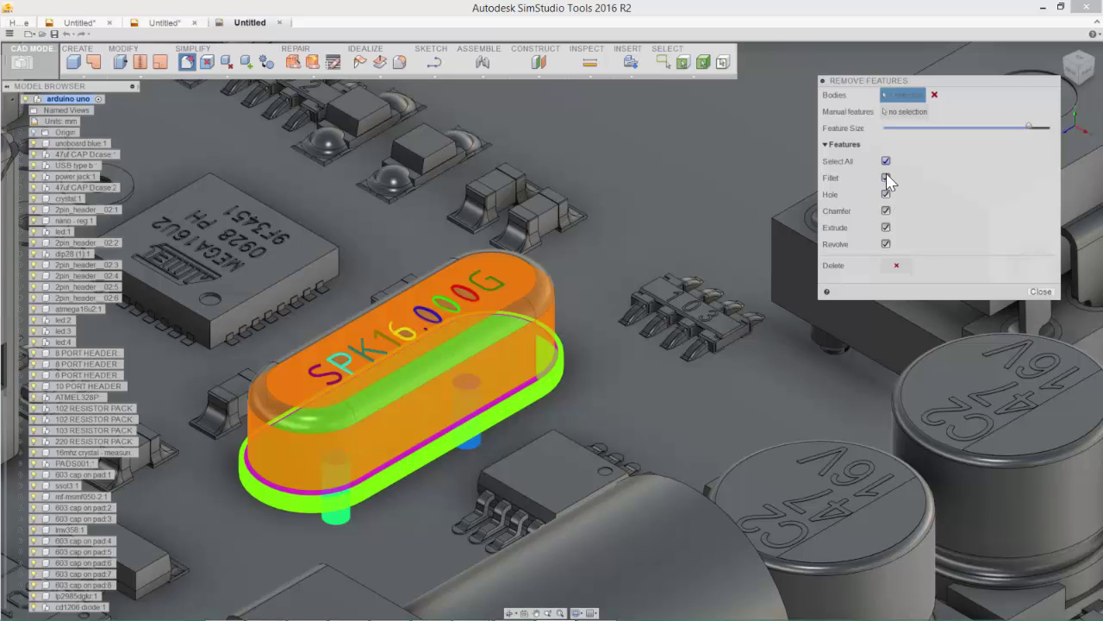
Test the Extrude, Chamfer, Hole, Fillet and Revolve toggles, re-enable all, and lower Feature Size to about two-thirds.
{"action": "left_click", "coordinate": [885, 227]}
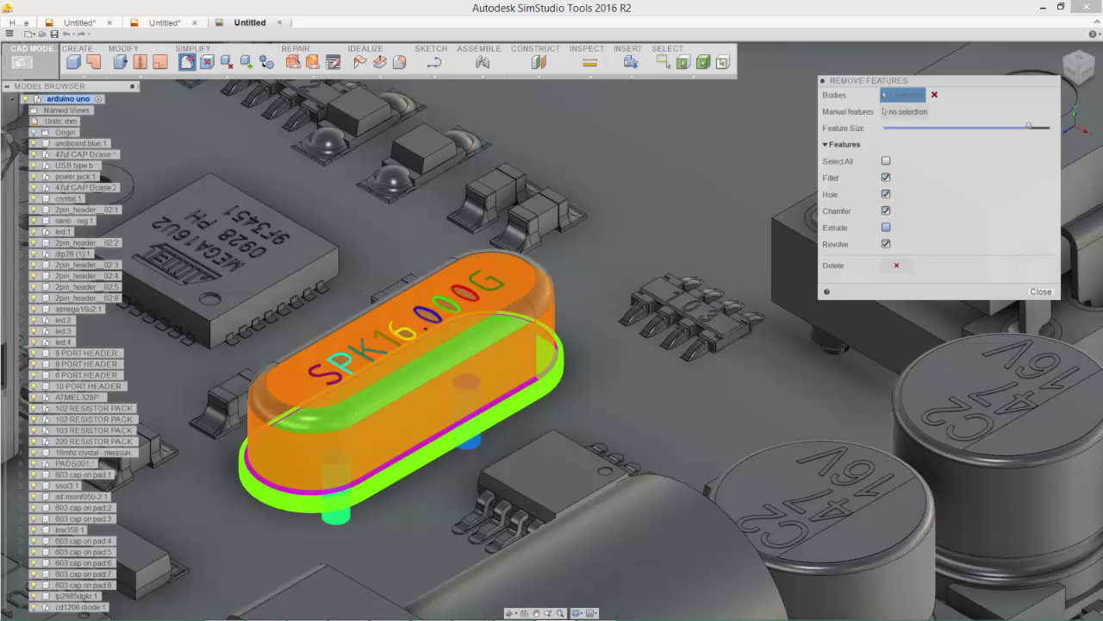
{"action": "left_click", "coordinate": [885, 227]}
{"action": "left_click", "coordinate": [885, 210]}
{"action": "left_click", "coordinate": [885, 210]}
{"action": "left_click", "coordinate": [886, 194]}
{"action": "left_click", "coordinate": [886, 194]}
{"action": "left_click", "coordinate": [885, 177]}
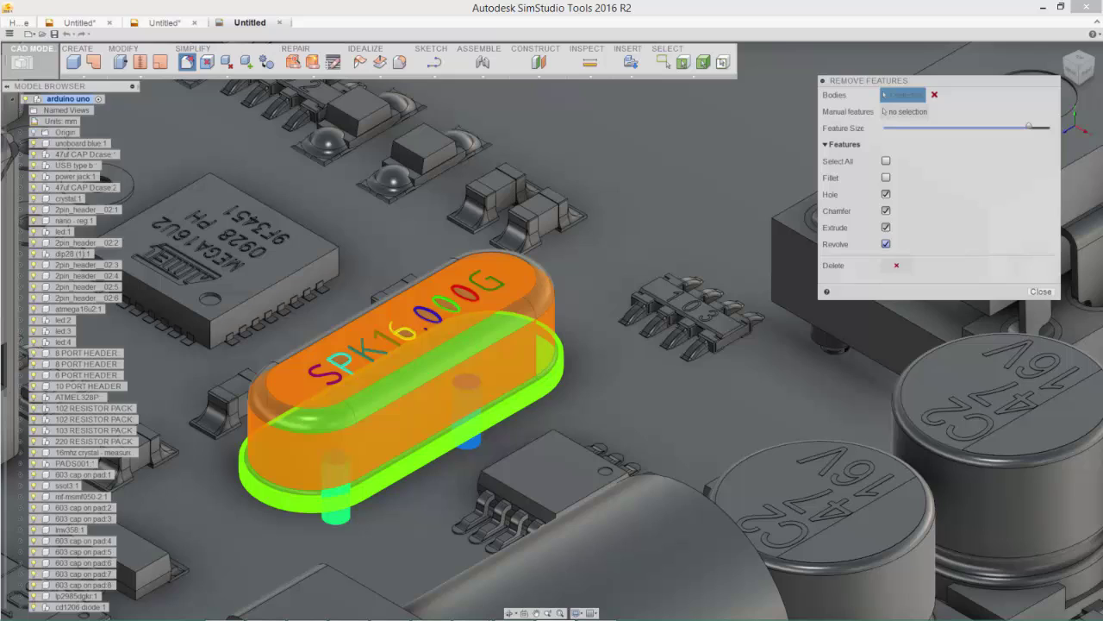
{"action": "left_click", "coordinate": [885, 244]}
{"action": "left_click", "coordinate": [886, 244]}
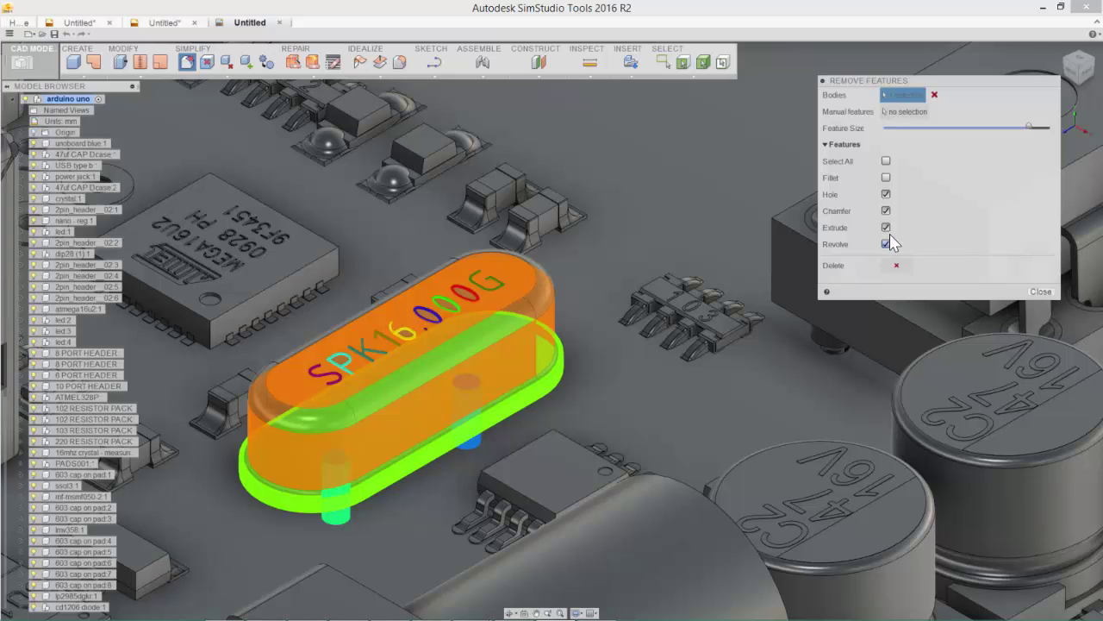
{"action": "left_click", "coordinate": [886, 161]}
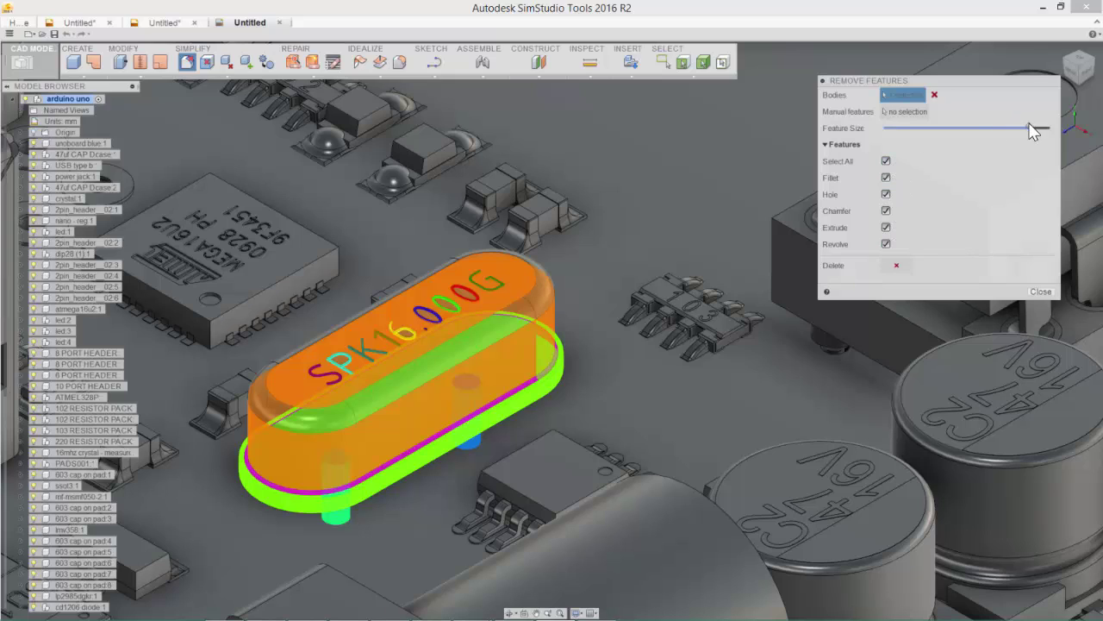
{"action": "left_click_drag", "start_coordinate": [1015, 126], "coordinate": [981, 131]}
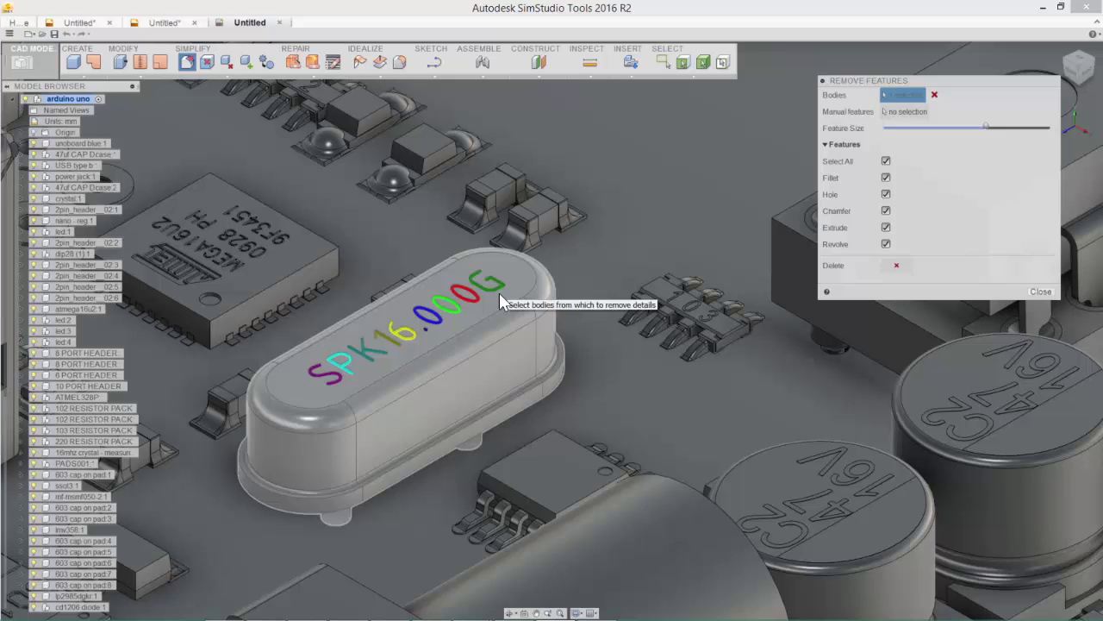
Delete the SPK16.000G lettering, reselect the crystal, and drag Feature Size near its minimum.
{"action": "left_click", "coordinate": [893, 263]}
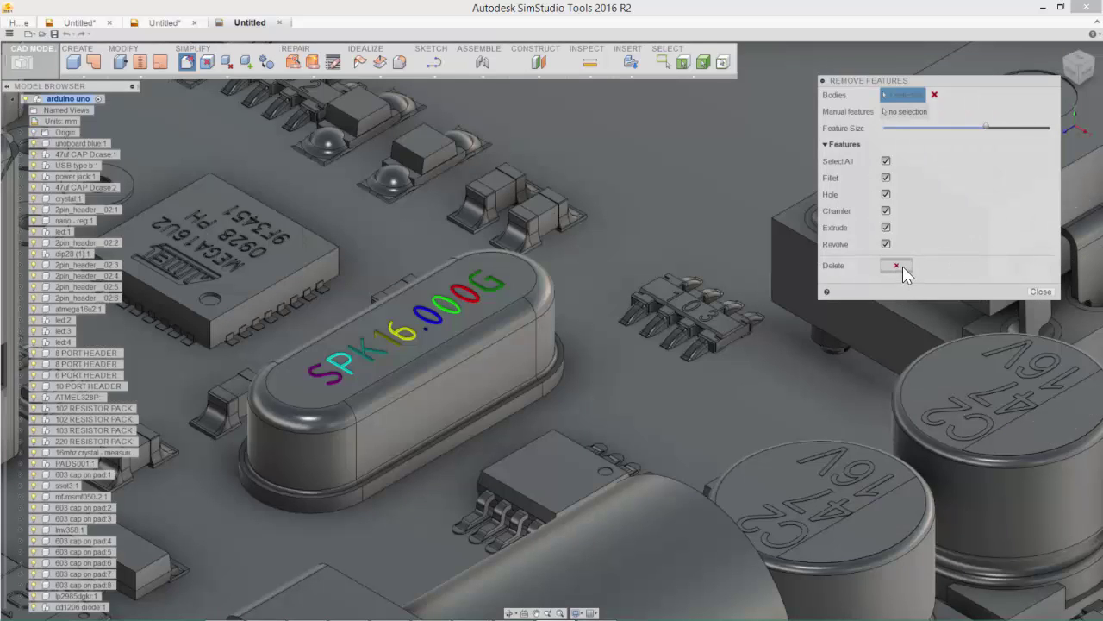
{"action": "left_click", "coordinate": [903, 265]}
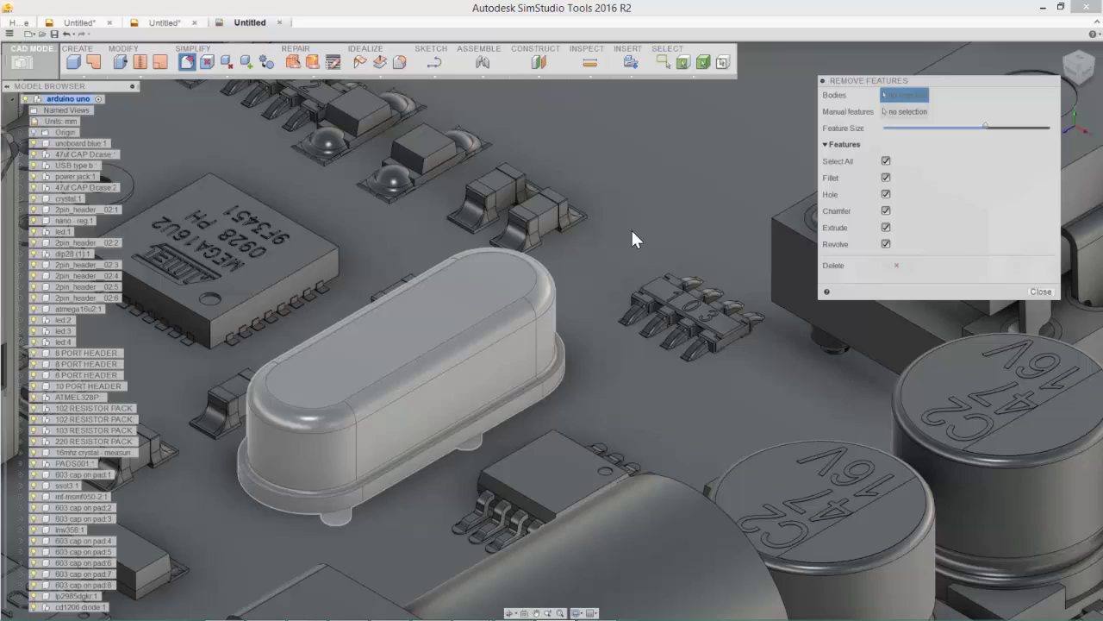
{"action": "mouse_move", "coordinate": [985, 127]}
{"action": "left_mouse_down"}
{"action": "mouse_move", "coordinate": [1023, 130]}
{"action": "mouse_move", "coordinate": [969, 134]}
{"action": "left_mouse_up"}
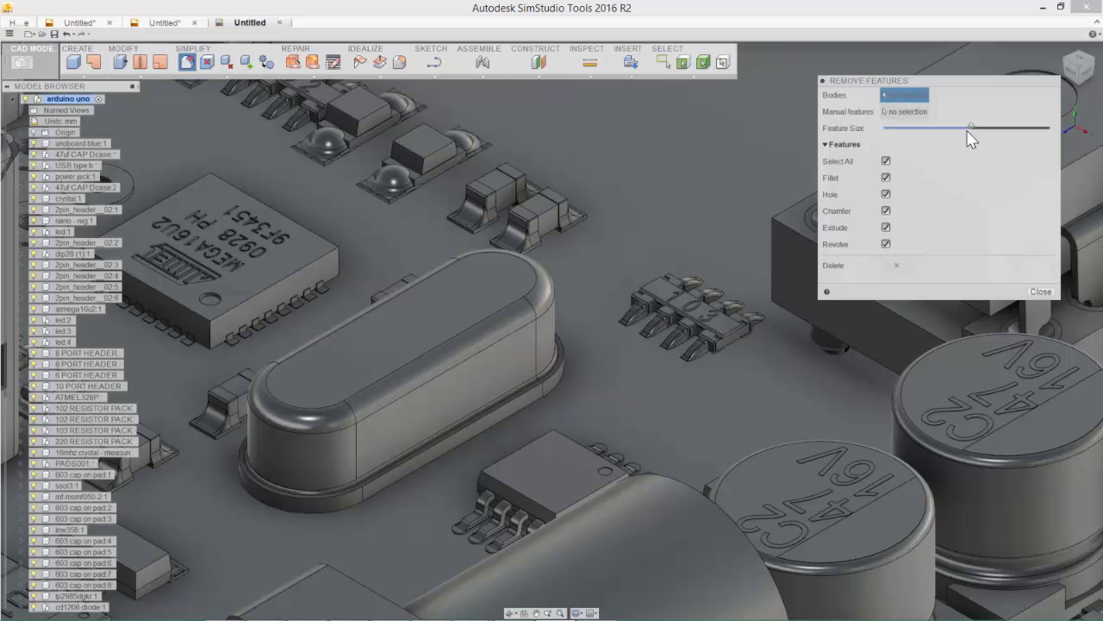
{"action": "left_click", "coordinate": [380, 370]}
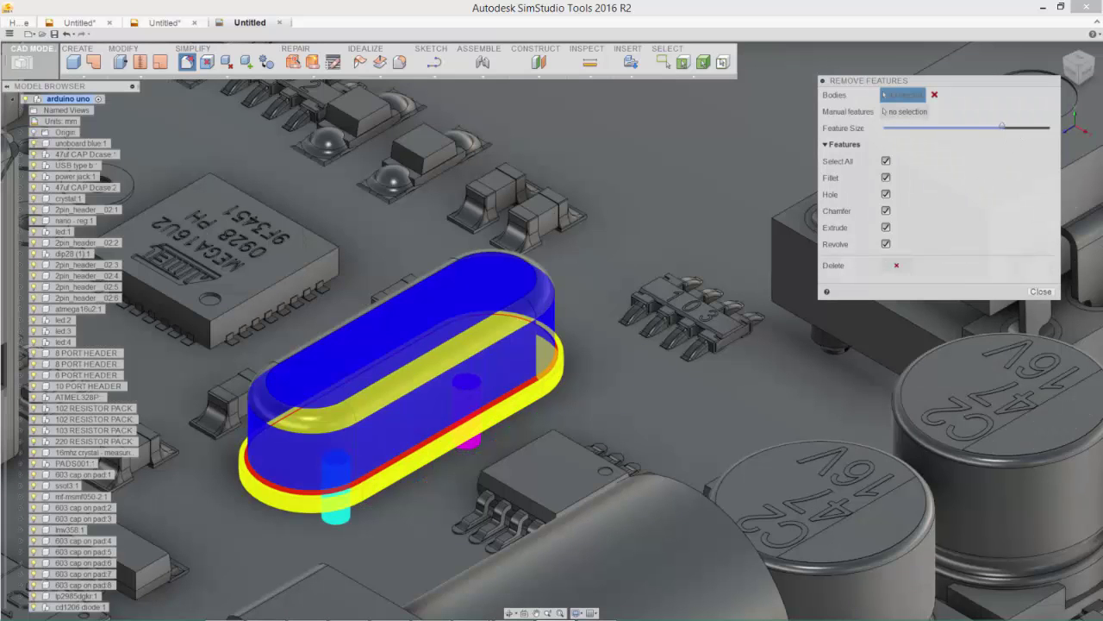
{"action": "left_click_drag", "start_coordinate": [999, 126], "coordinate": [897, 134]}
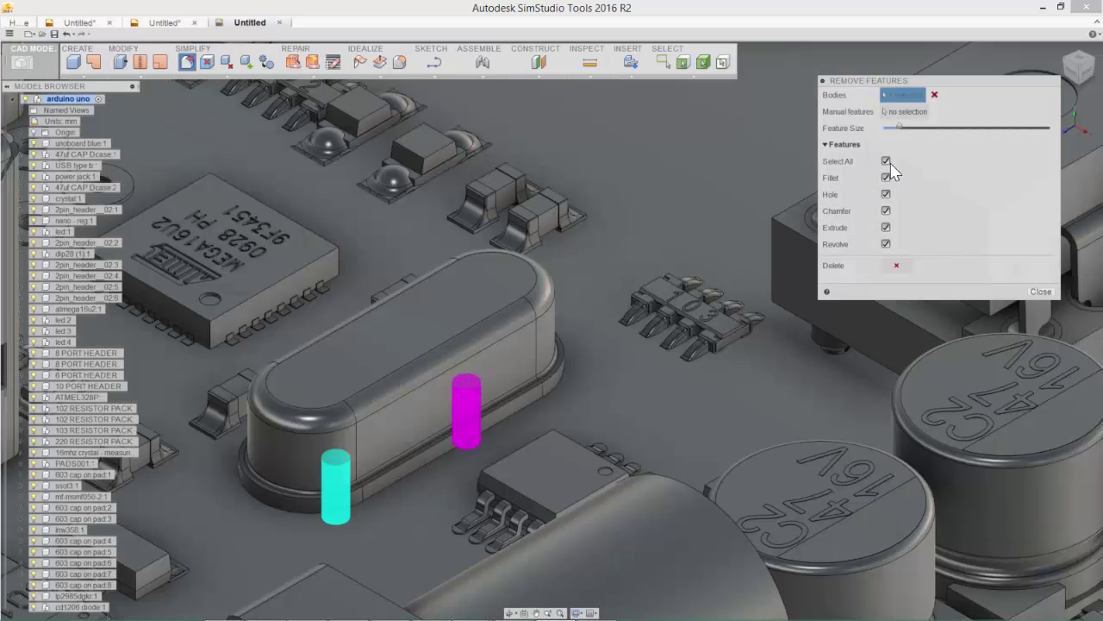
With only Fillet checked and Feature Size raised, delete the crystal's fillets and close the panel.
{"action": "left_click", "coordinate": [886, 160]}
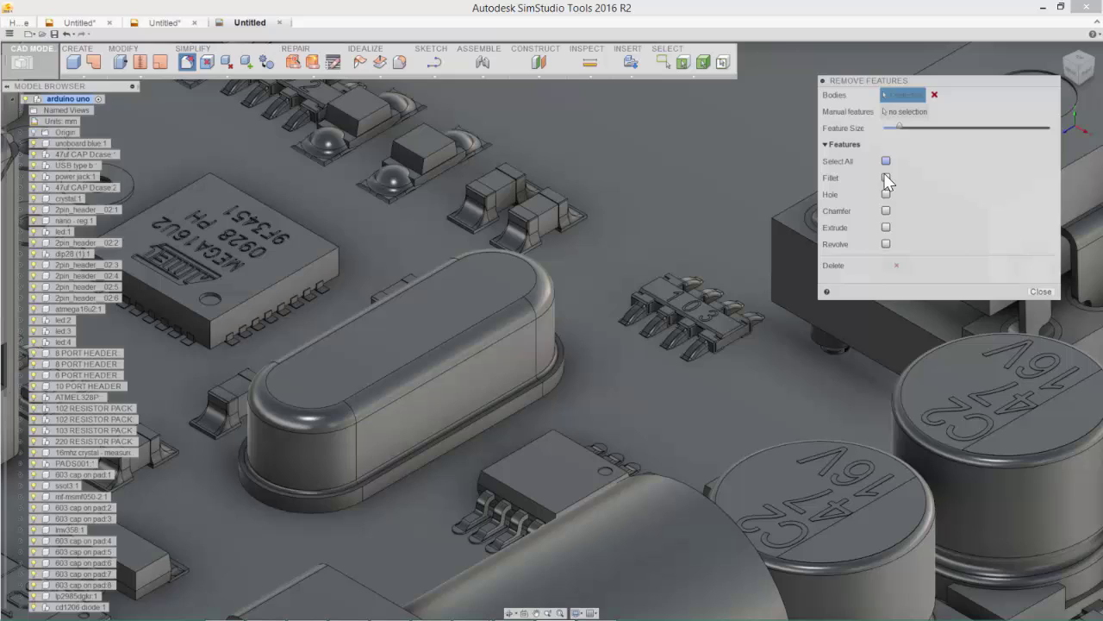
{"action": "left_click", "coordinate": [886, 177]}
{"action": "left_click_drag", "start_coordinate": [900, 127], "coordinate": [1020, 129]}
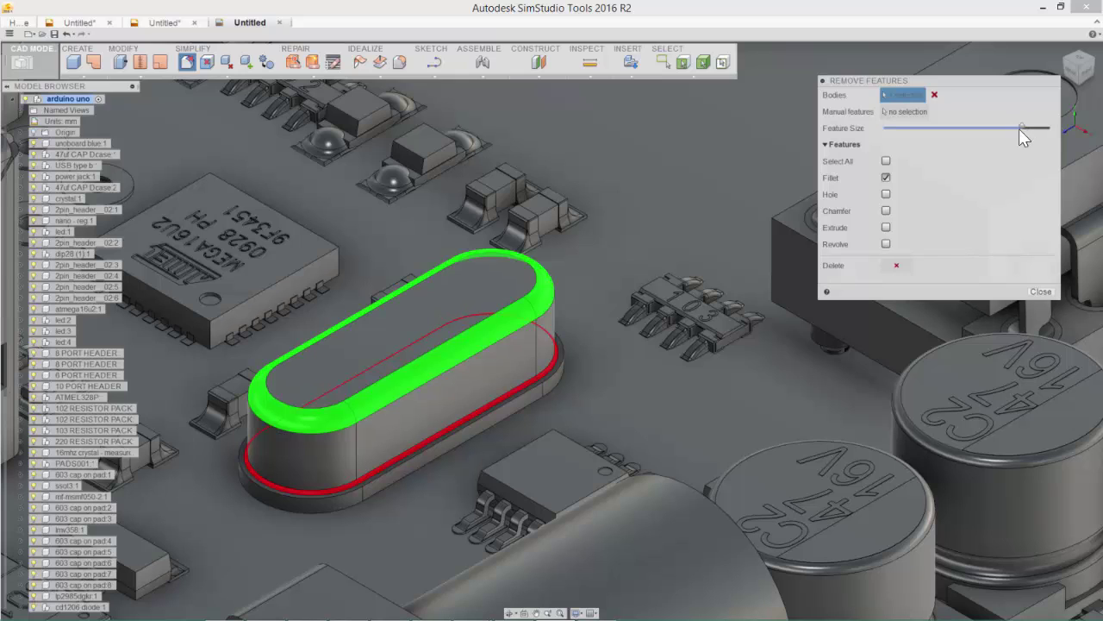
{"action": "left_click", "coordinate": [886, 177]}
{"action": "left_click", "coordinate": [887, 176]}
{"action": "left_click", "coordinate": [887, 178]}
{"action": "left_click", "coordinate": [887, 177]}
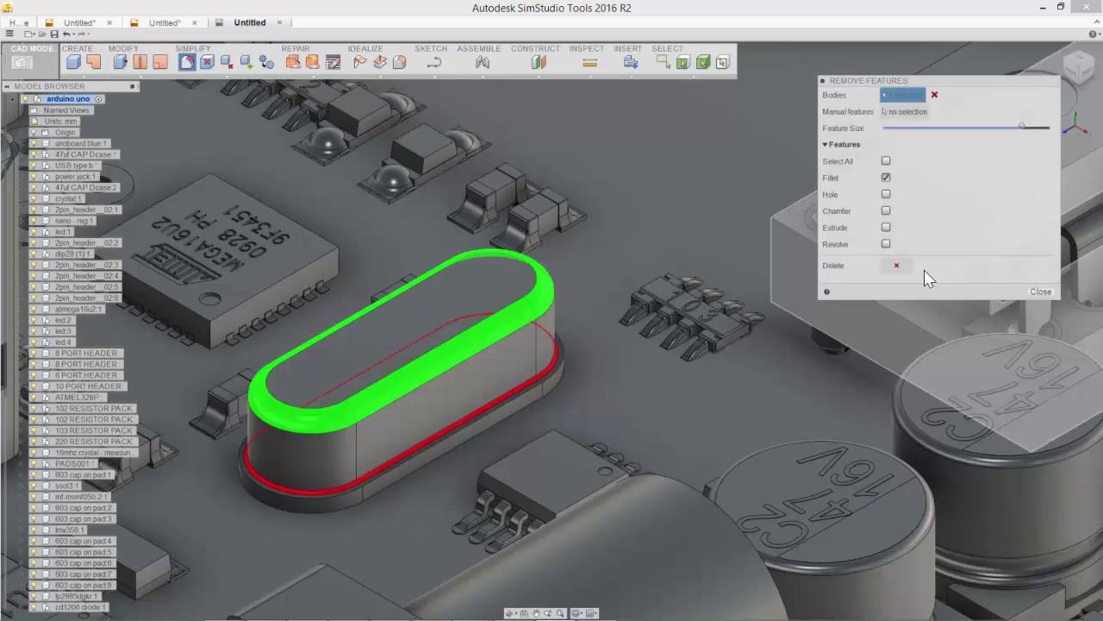
{"action": "left_click", "coordinate": [897, 265]}
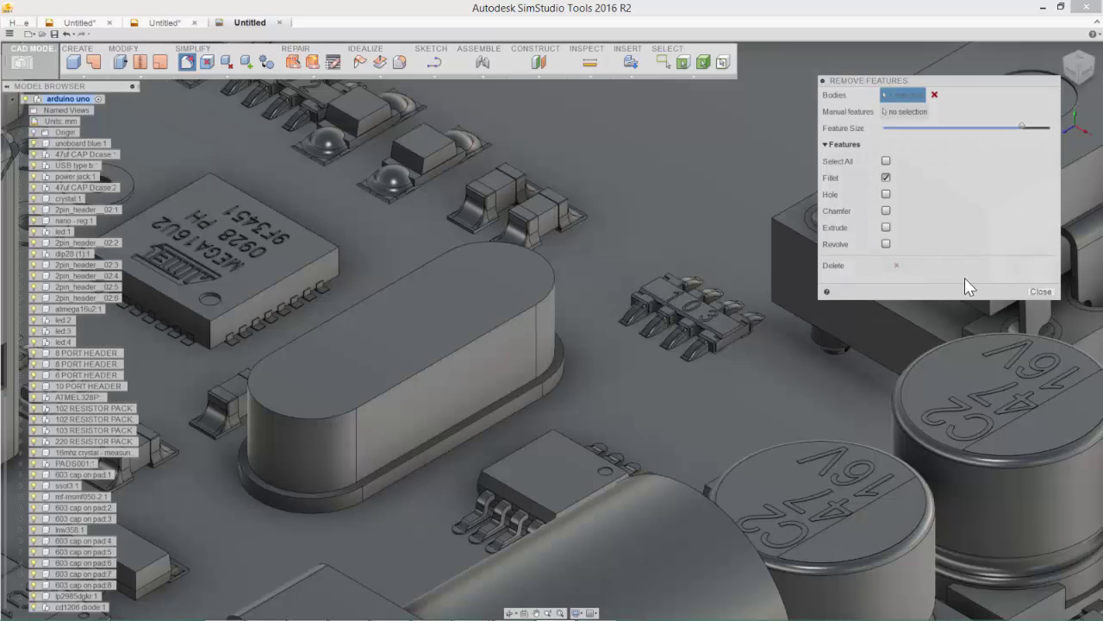
{"action": "left_click", "coordinate": [1041, 291]}
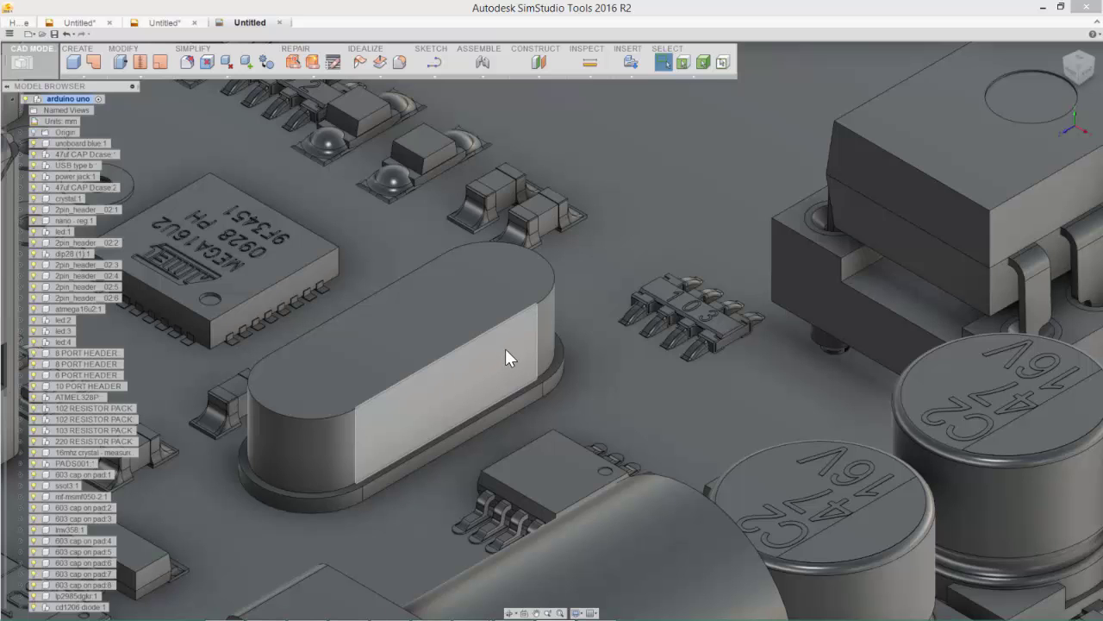
Orbit to the C2 capacitors, start Remove Features on the left 47 µF capacitor, and raise Feature Size.
{"action": "scroll", "coordinate": [750, 411], "scroll_direction": "down", "scroll_amount": 2}
{"action": "middle_click_drag", "start_coordinate": [751, 412], "coordinate": [607, 410]}
{"action": "scroll", "coordinate": [606, 410], "scroll_direction": "up", "scroll_amount": 3}
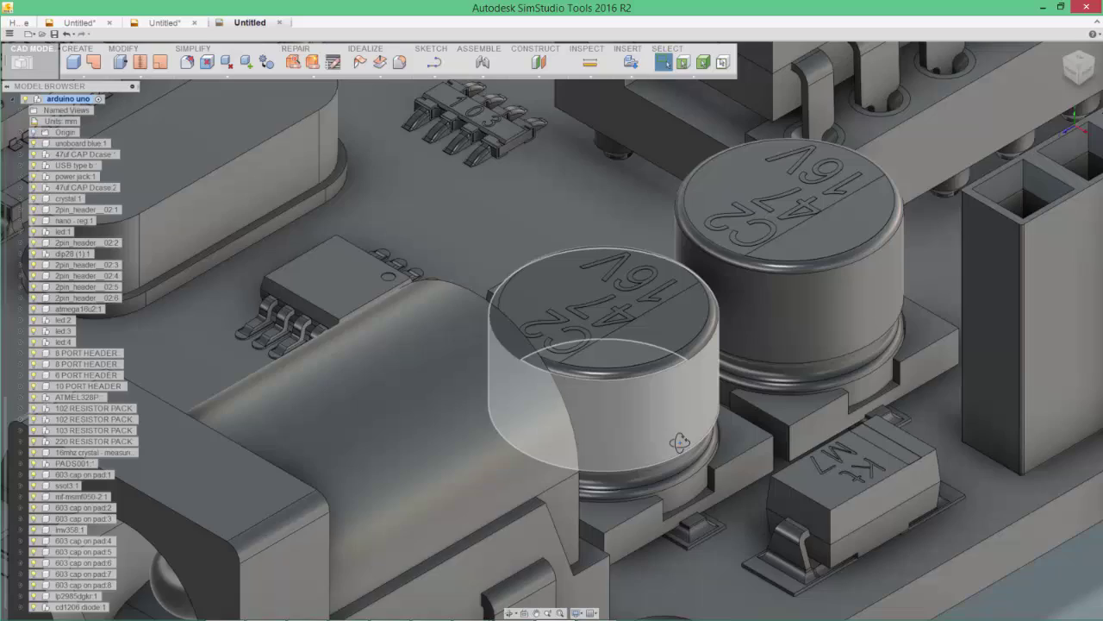
{"action": "mouse_move", "coordinate": [675, 443]}
{"action": "middle_mouse_down", "text": "shift"}
{"action": "mouse_move", "coordinate": [552, 430]}
{"action": "mouse_move", "coordinate": [350, 238]}
{"action": "middle_mouse_up", "text": "shift"}
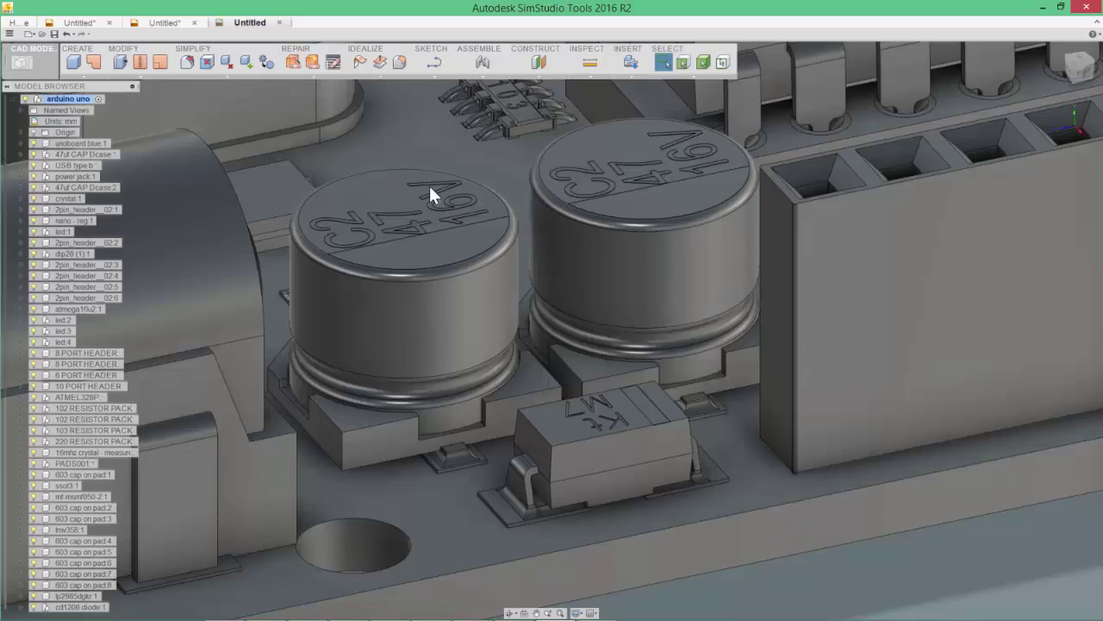
{"action": "left_click", "coordinate": [187, 61]}
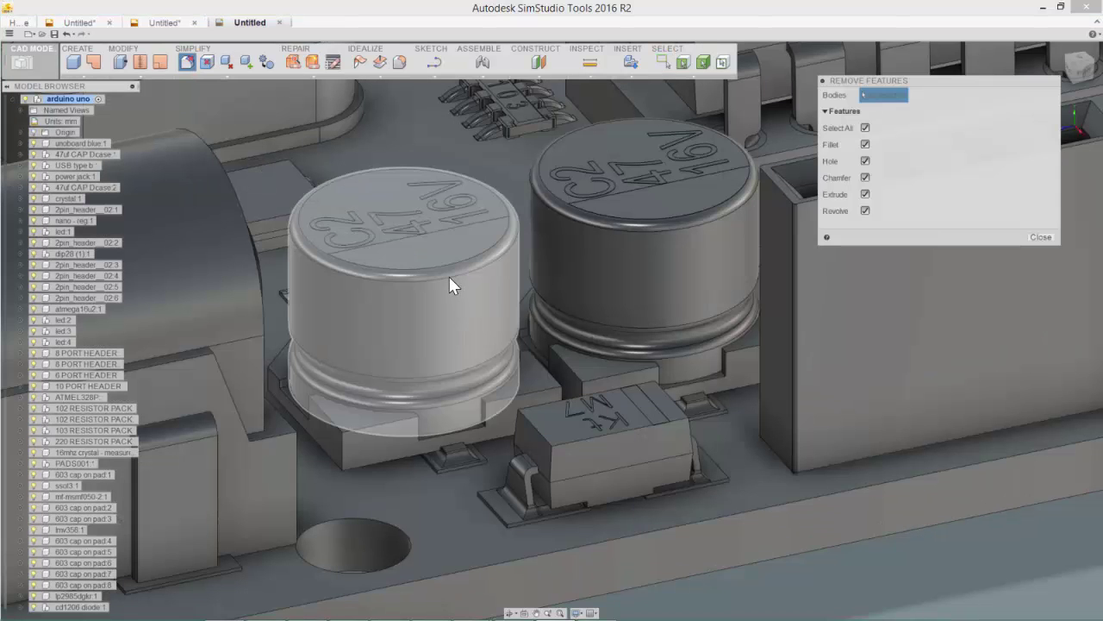
{"action": "left_click", "coordinate": [449, 277]}
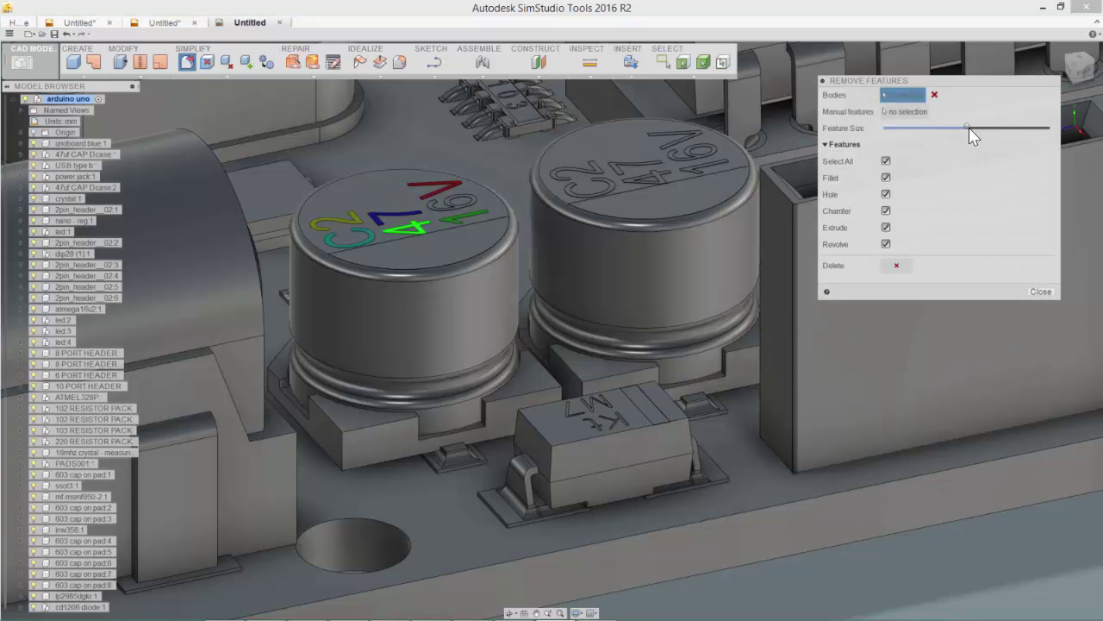
{"action": "left_click_drag", "start_coordinate": [969, 124], "coordinate": [986, 123]}
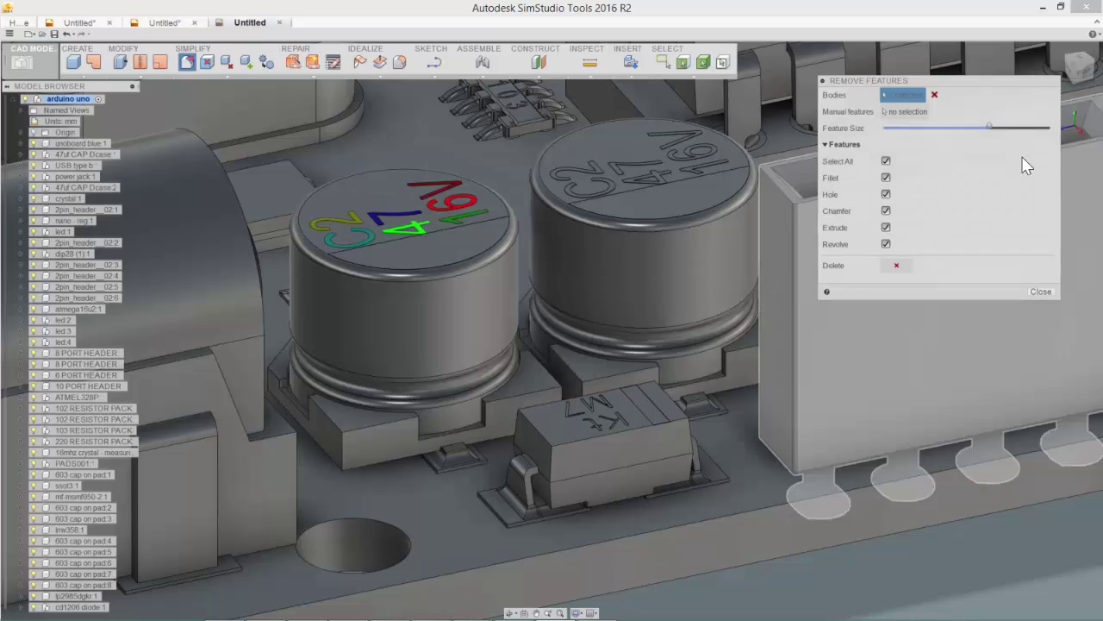
{"action": "mouse_move", "coordinate": [991, 126]}
{"action": "left_mouse_down"}
{"action": "mouse_move", "coordinate": [1033, 126]}
{"action": "mouse_move", "coordinate": [993, 126]}
{"action": "left_mouse_up"}
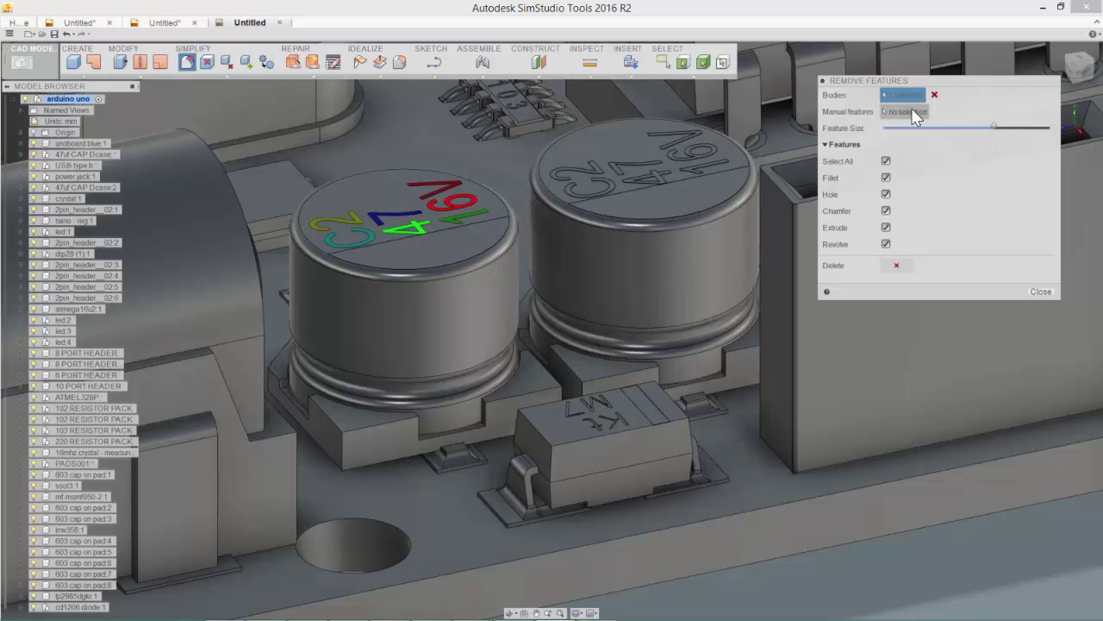
Hand-pick the capacitor's top and bottom rim fillets and delete them with the 47 16V lettering.
{"action": "left_click", "coordinate": [910, 110]}
{"action": "left_click", "coordinate": [507, 242]}
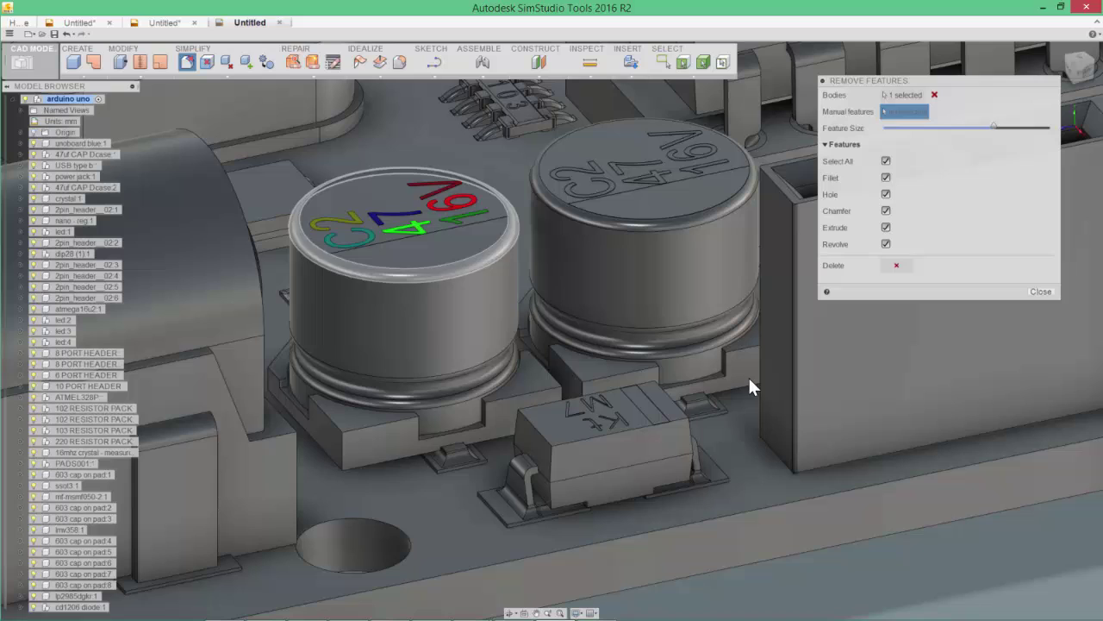
{"action": "left_click", "coordinate": [480, 365]}
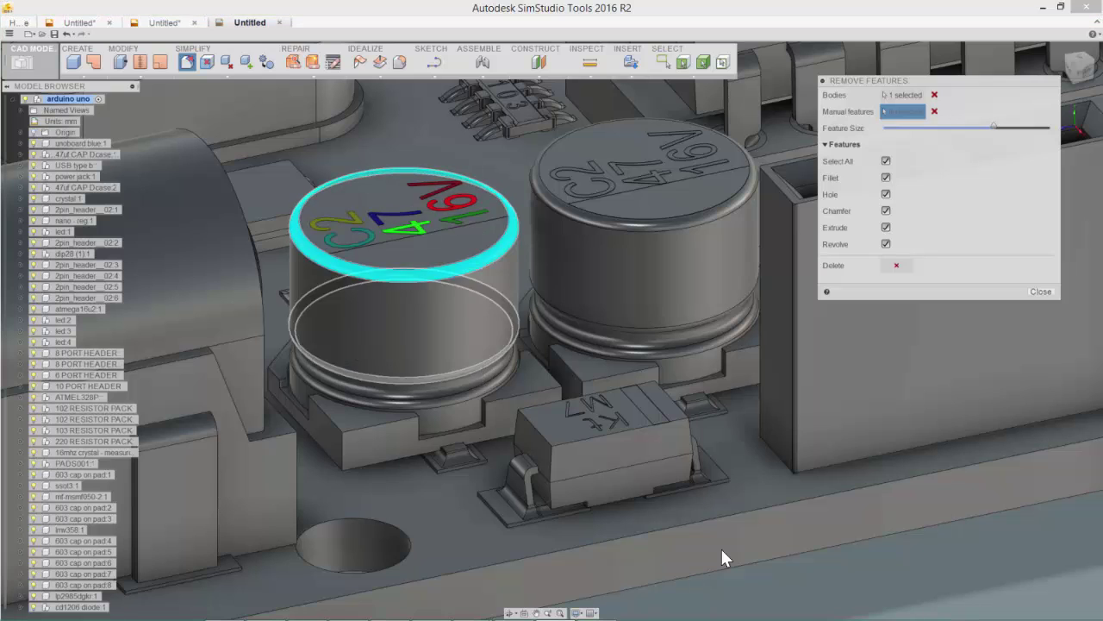
{"action": "left_click", "coordinate": [472, 388]}
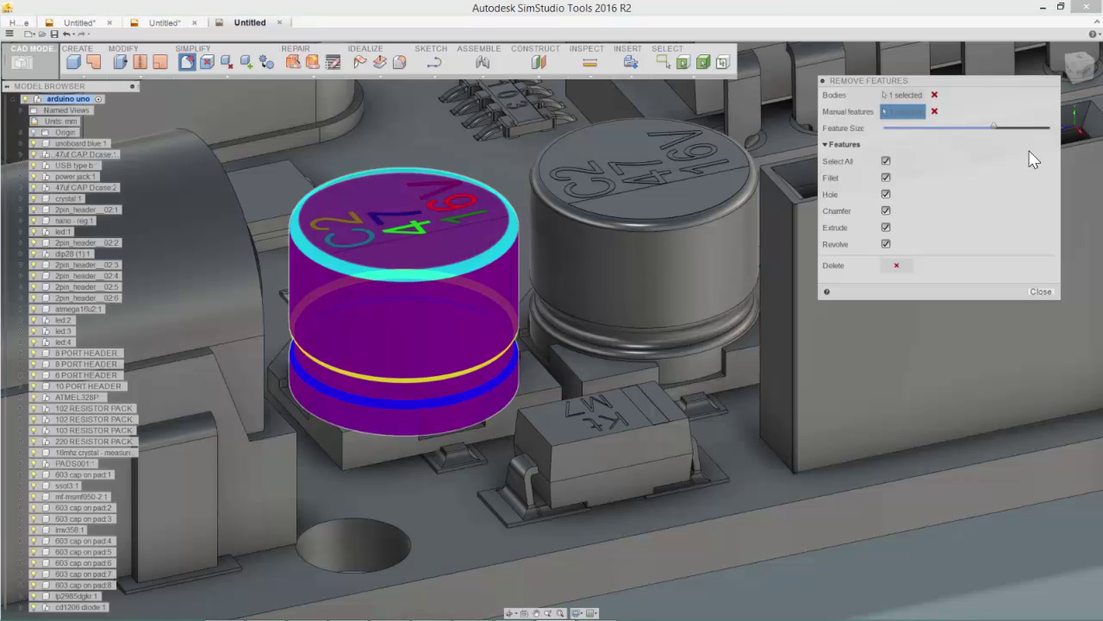
{"action": "left_click", "coordinate": [934, 111]}
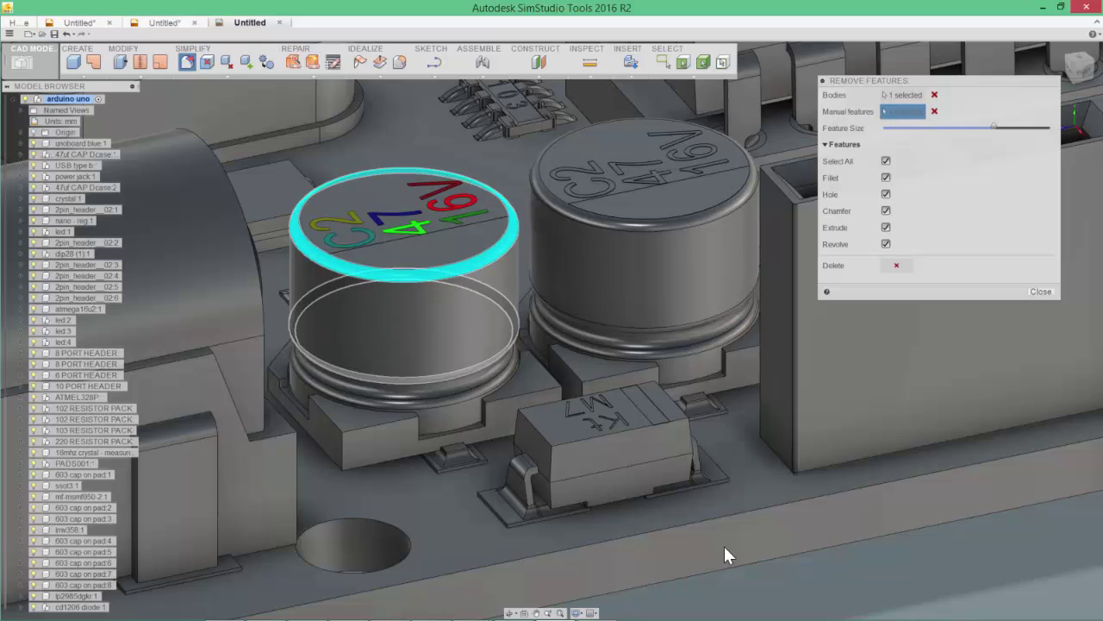
{"action": "left_click", "coordinate": [486, 379]}
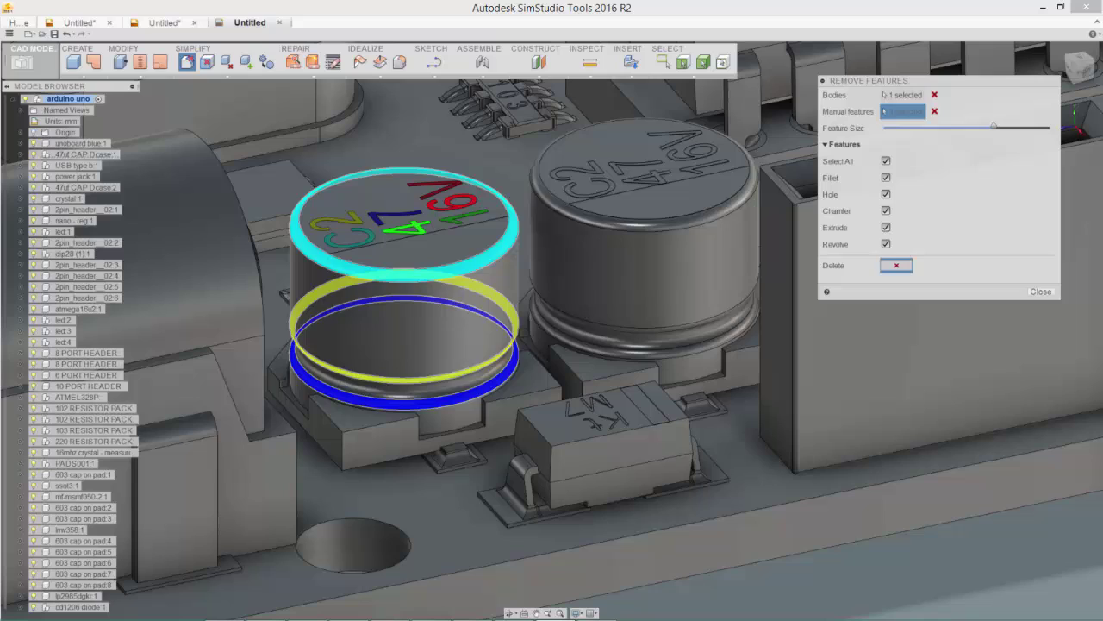
{"action": "left_click", "coordinate": [896, 264]}
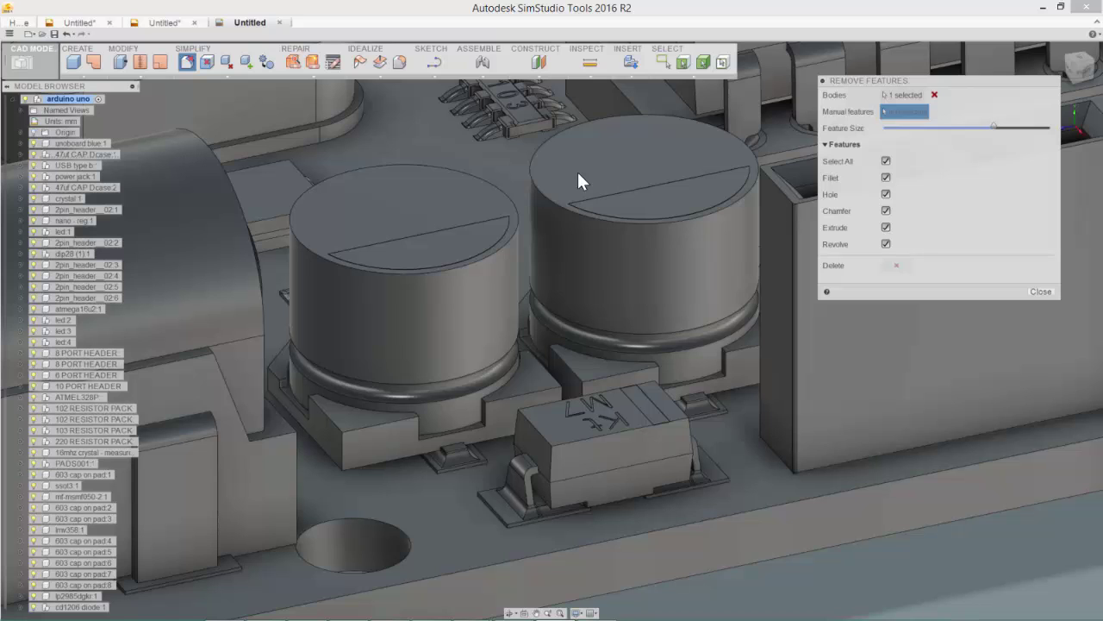
Zoom out and orbit the board, close Remove Features, and recentre the simplified Arduino Uno.
{"action": "scroll", "coordinate": [578, 172], "scroll_direction": "down", "scroll_amount": 10}
{"action": "scroll", "coordinate": [545, 208], "scroll_direction": "down", "scroll_amount": 8}
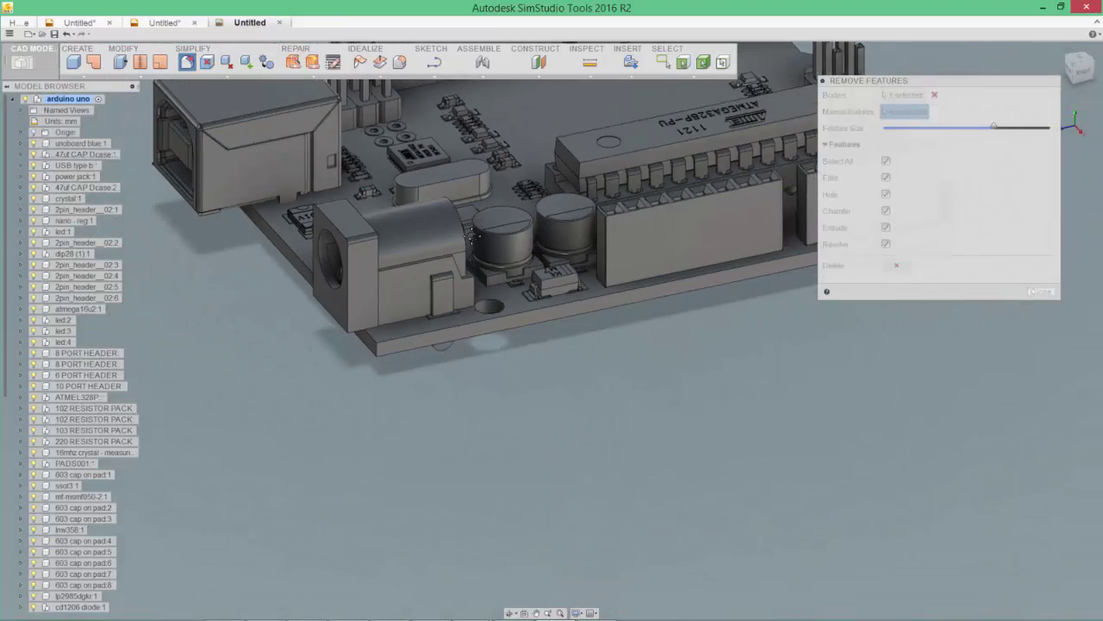
{"action": "middle_click_drag", "start_coordinate": [544, 208], "coordinate": [517, 365], "text": "shift"}
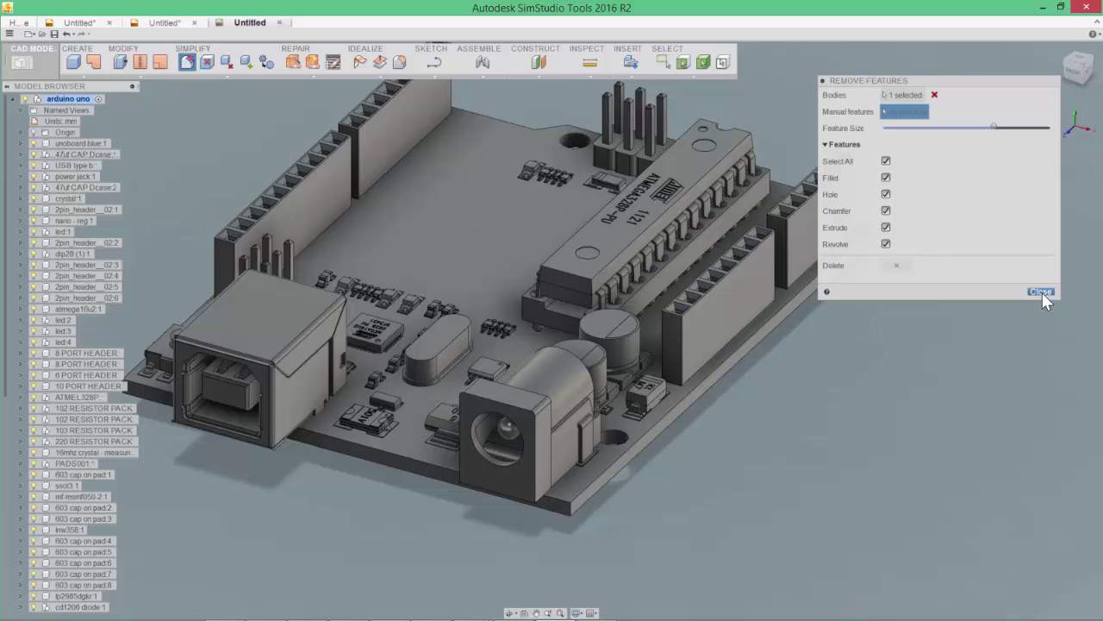
{"action": "left_click", "coordinate": [1040, 292]}
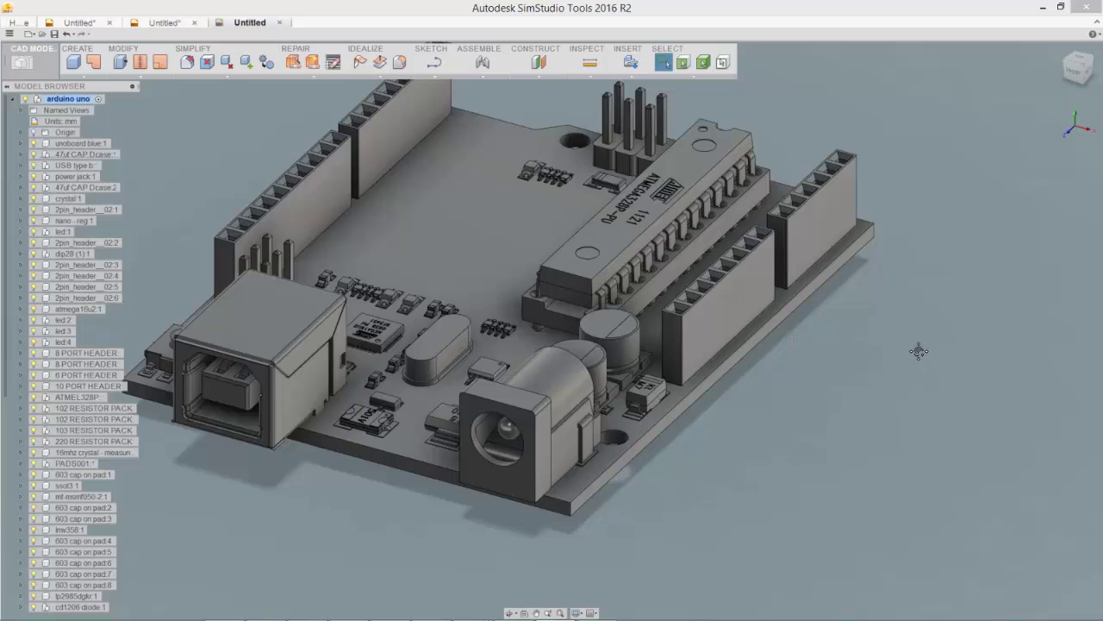
{"action": "middle_click_drag", "start_coordinate": [919, 351], "coordinate": [967, 387], "text": "shift"}
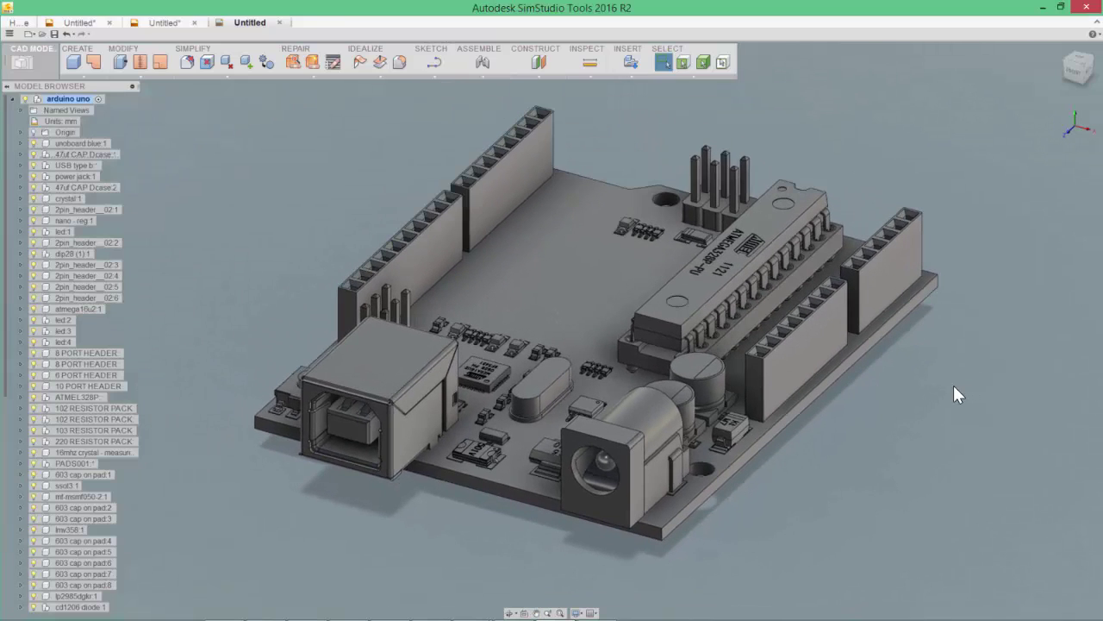